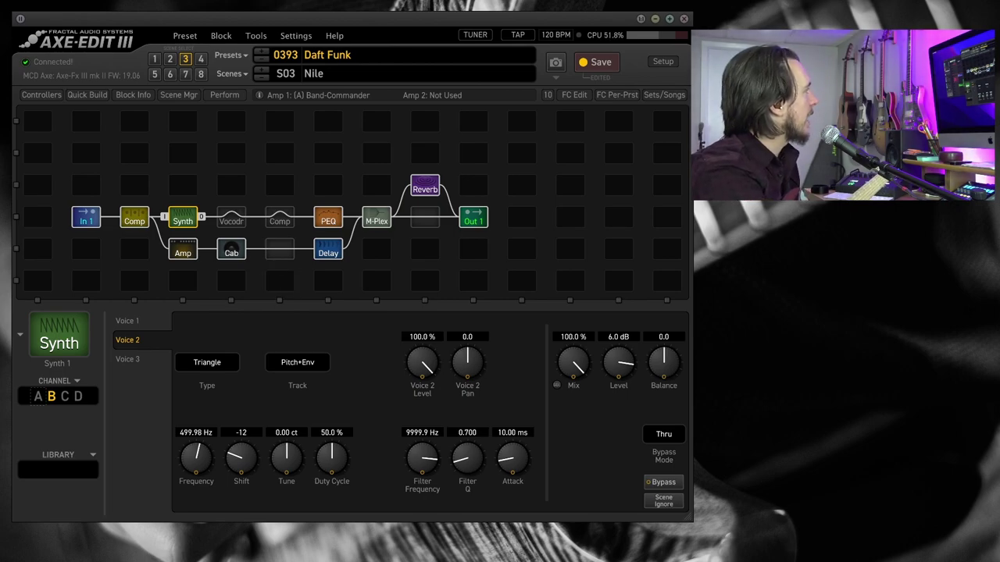
Review the Nile scene's compressor, amp, cab, delay and multiplexer block settings
left_click(135, 217)
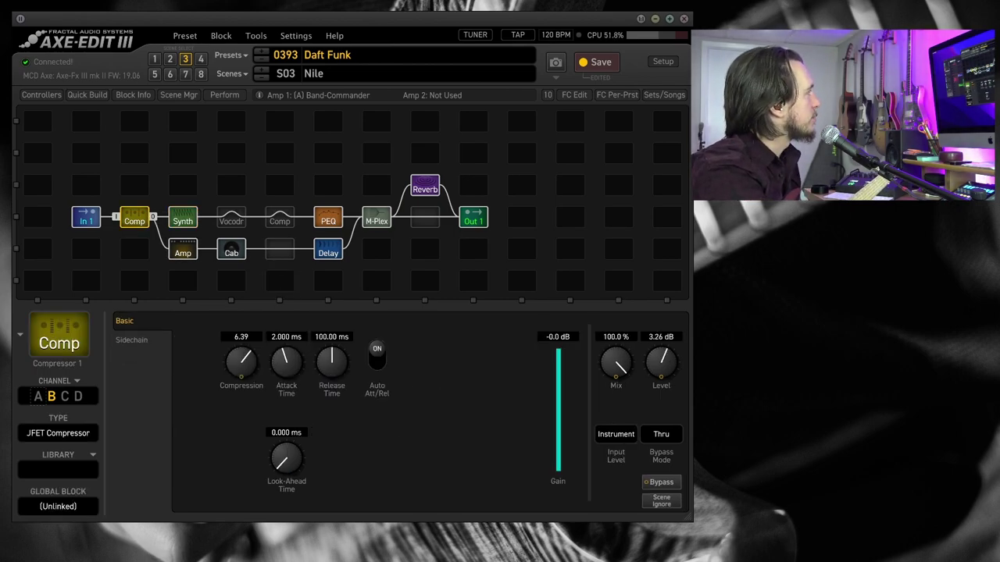
left_click(183, 249)
left_click(376, 451)
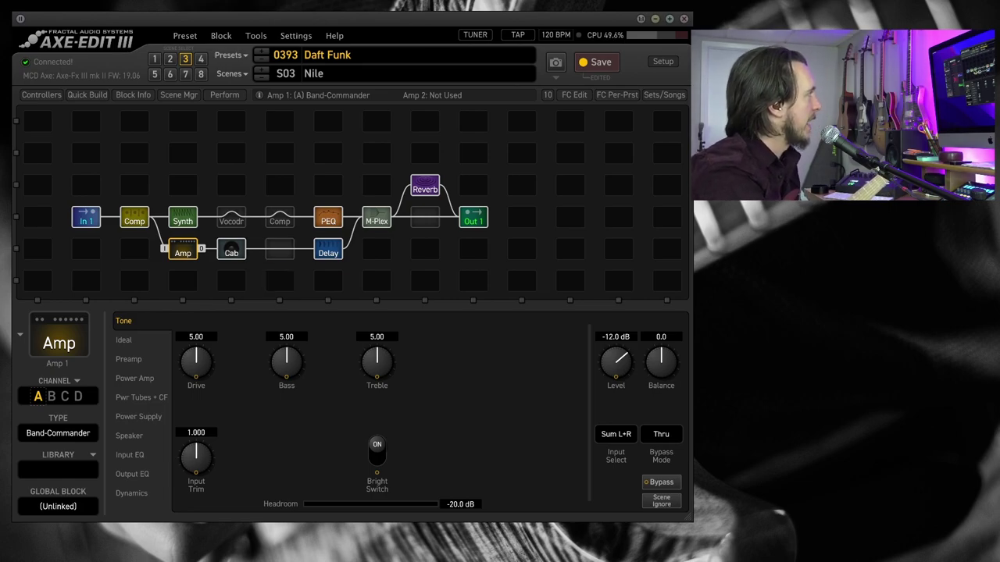
left_click(231, 248)
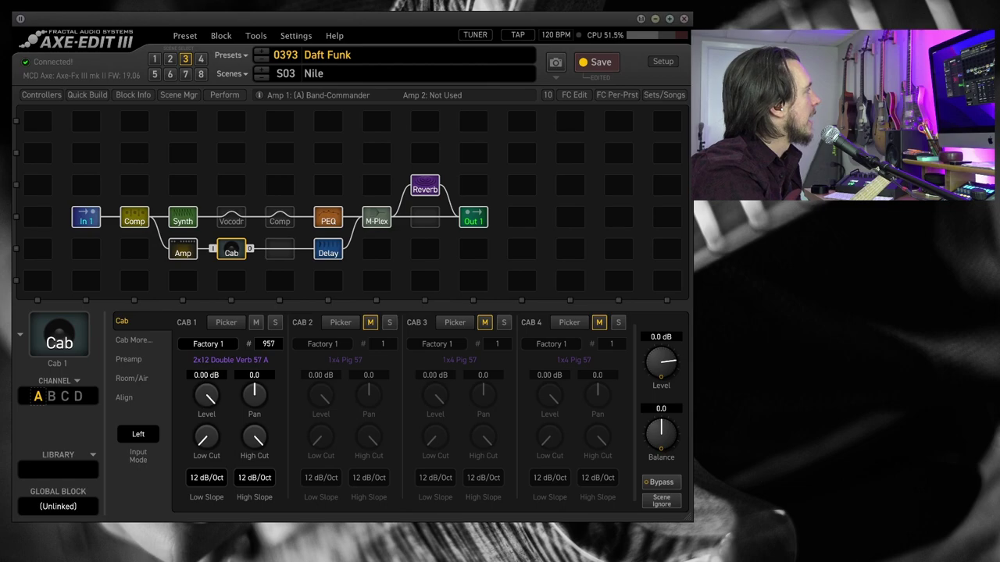
left_click(329, 248)
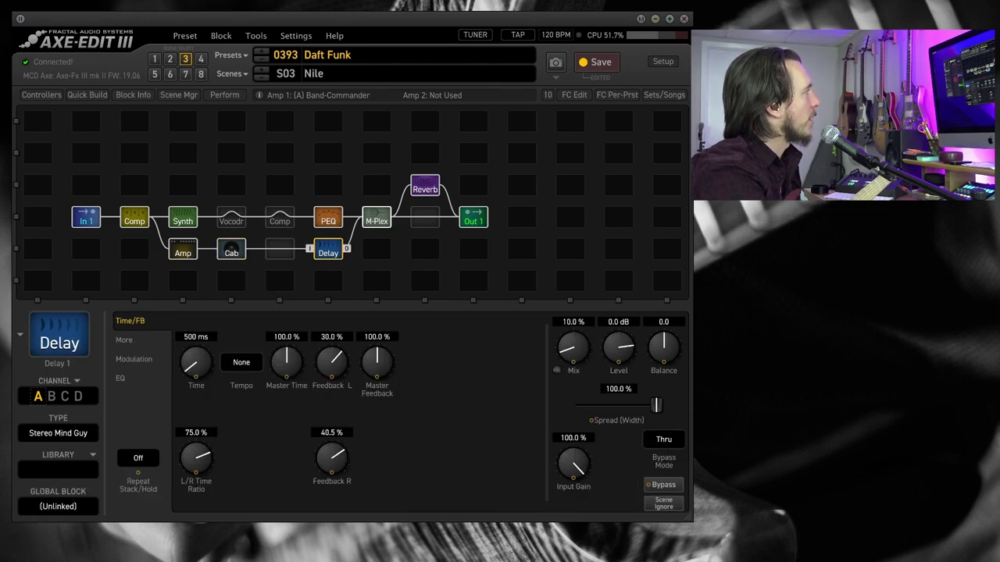
left_click(376, 217)
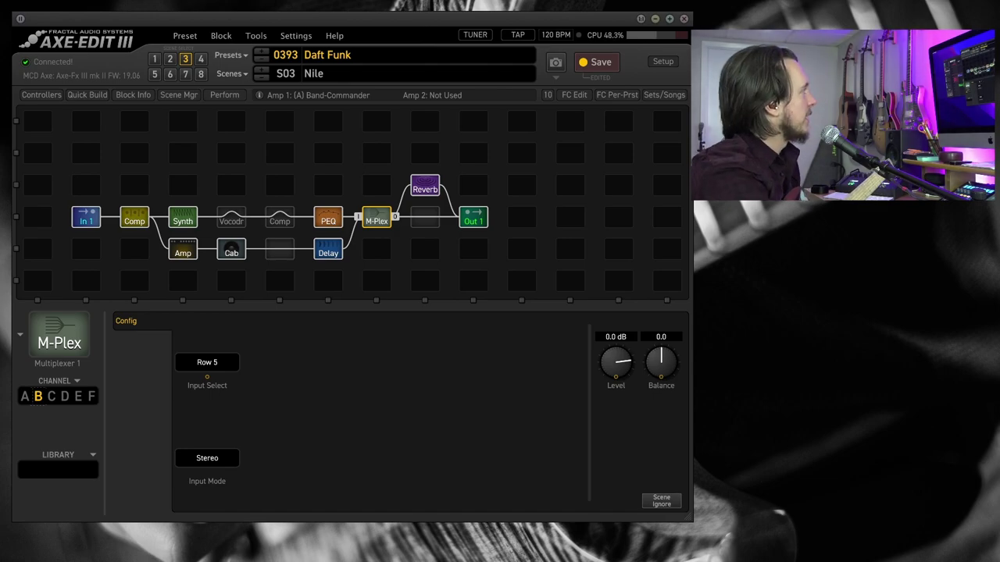
left_click(134, 217)
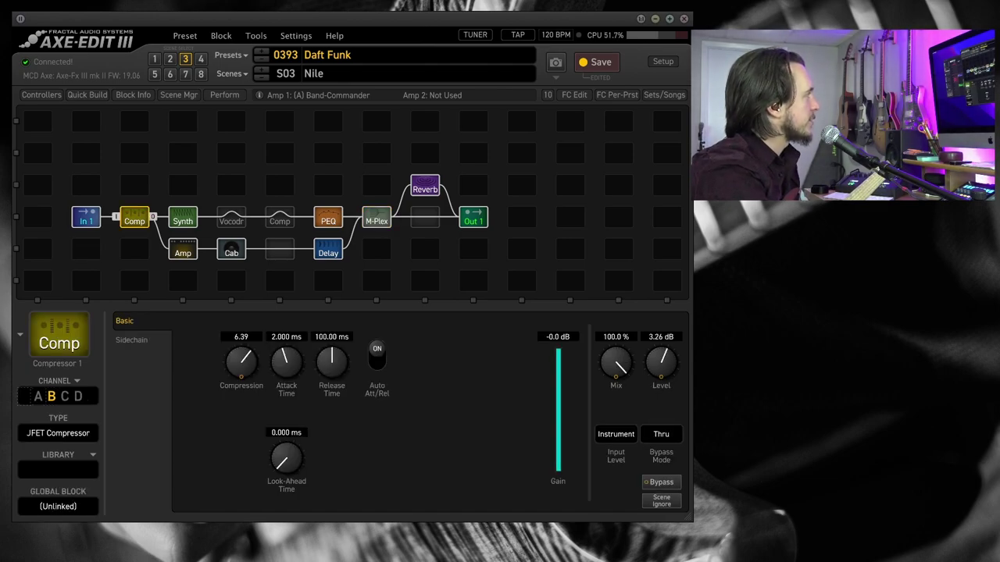
Review the Vocoder scene's synth, vocoder, second compressor, parametric EQ, multiplexer and output block settings
left_click(183, 217)
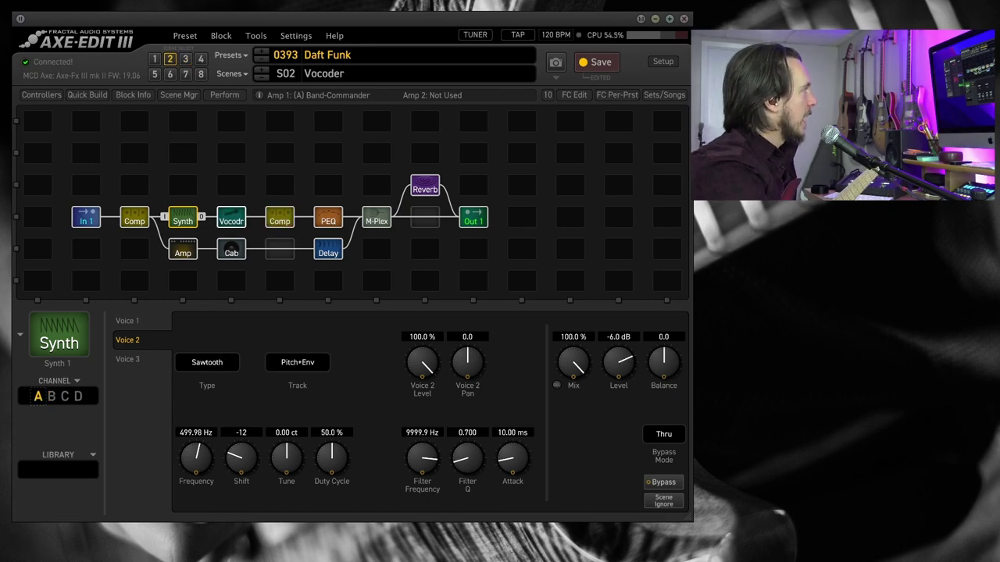
left_click(231, 217)
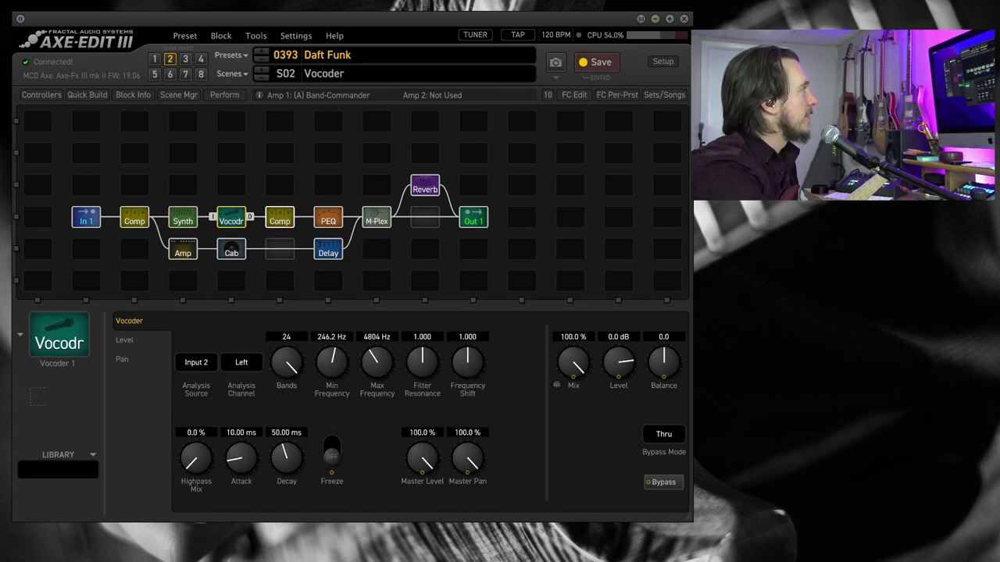
left_click(280, 217)
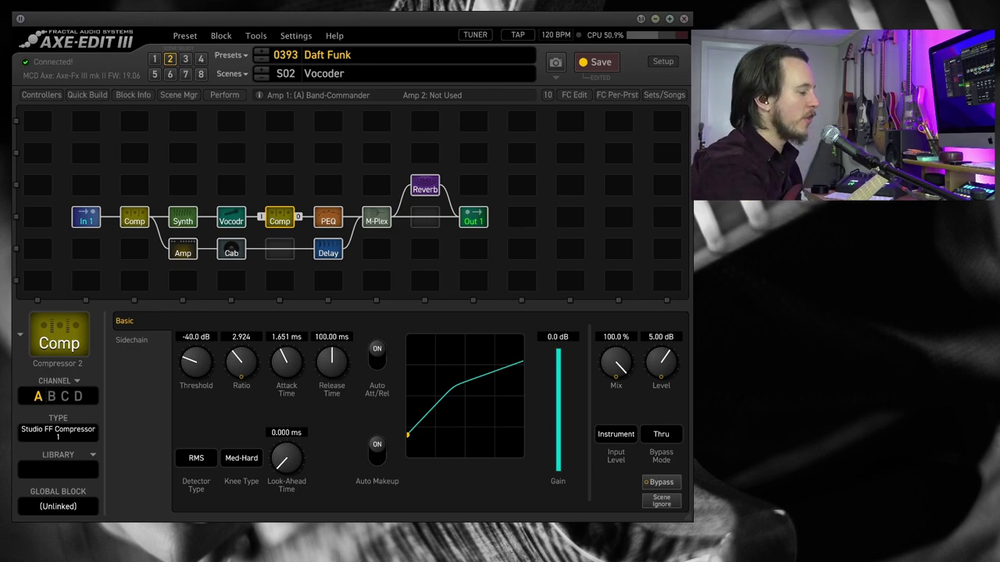
left_click(328, 217)
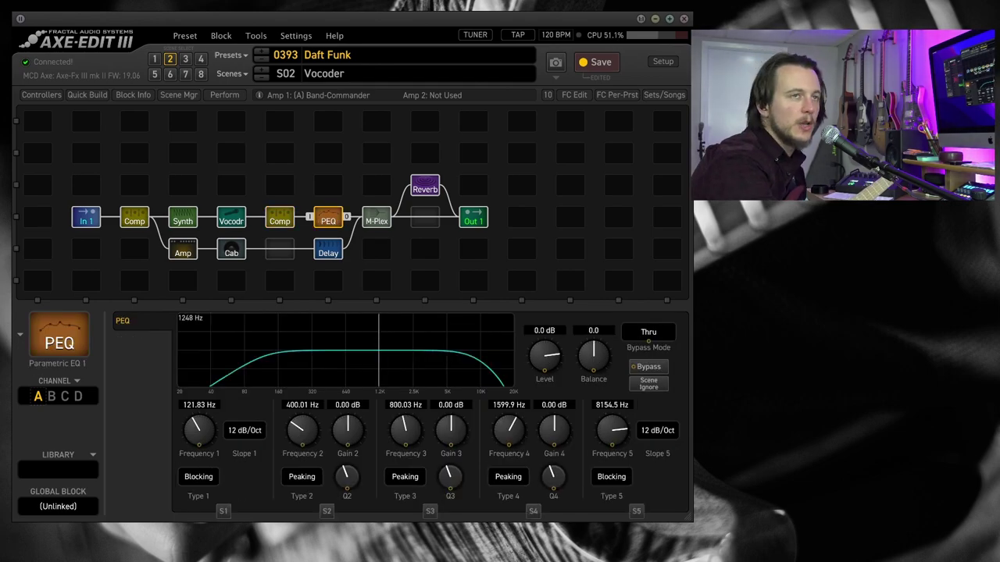
left_click(377, 218)
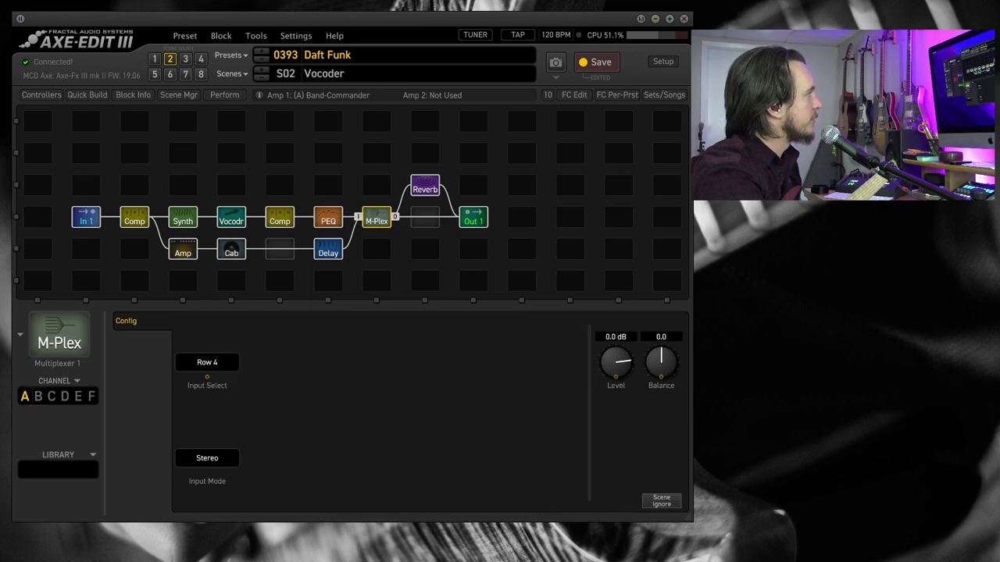
left_click(474, 218)
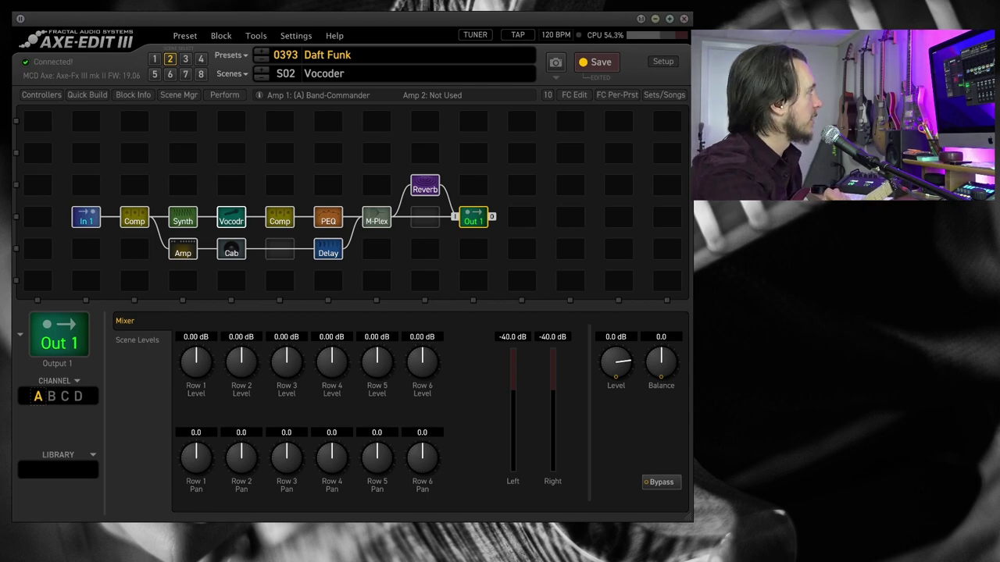
Bypass the vocoder block in the Vocoder scene
left_click(231, 217)
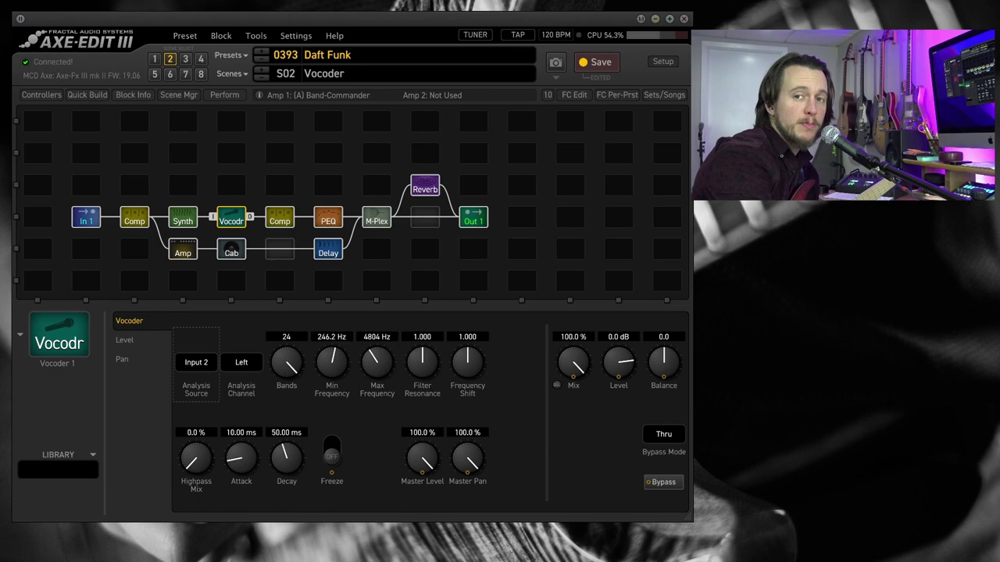
key("Tab")
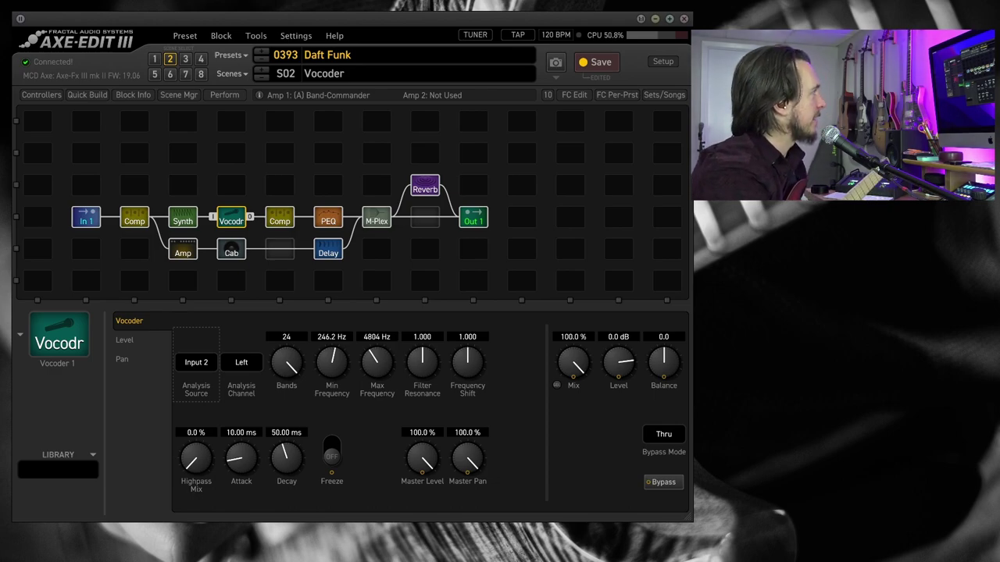
key("space")
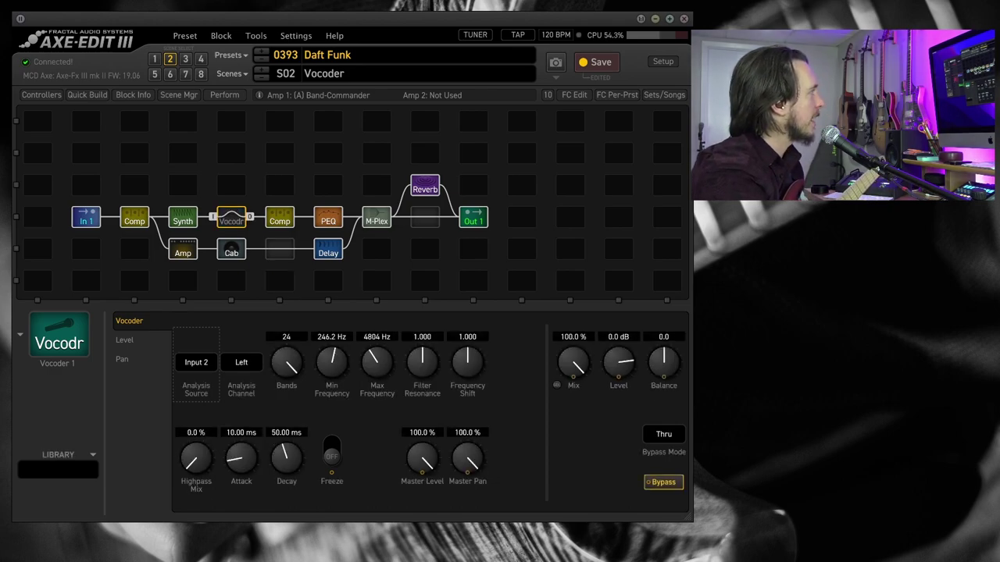
Examine the settings of the synth block's three voices in the Vocoder scene, ending on voice 1
left_click(183, 217)
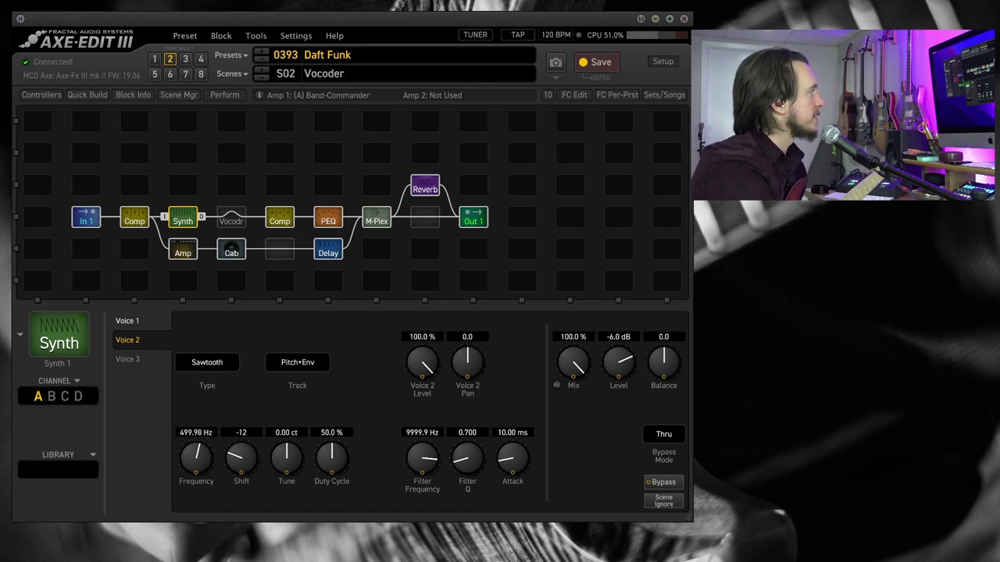
left_click(128, 320)
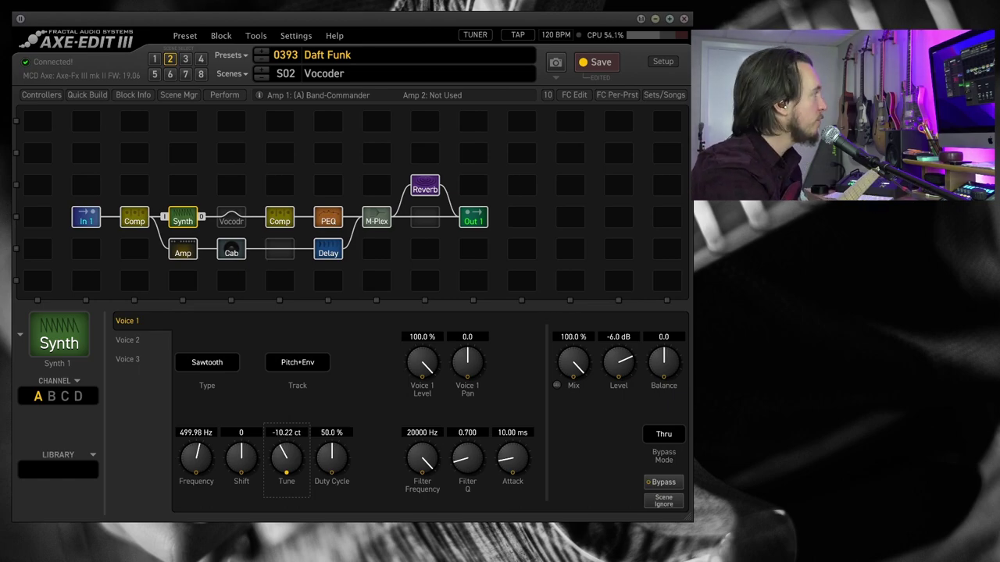
left_click(127, 339)
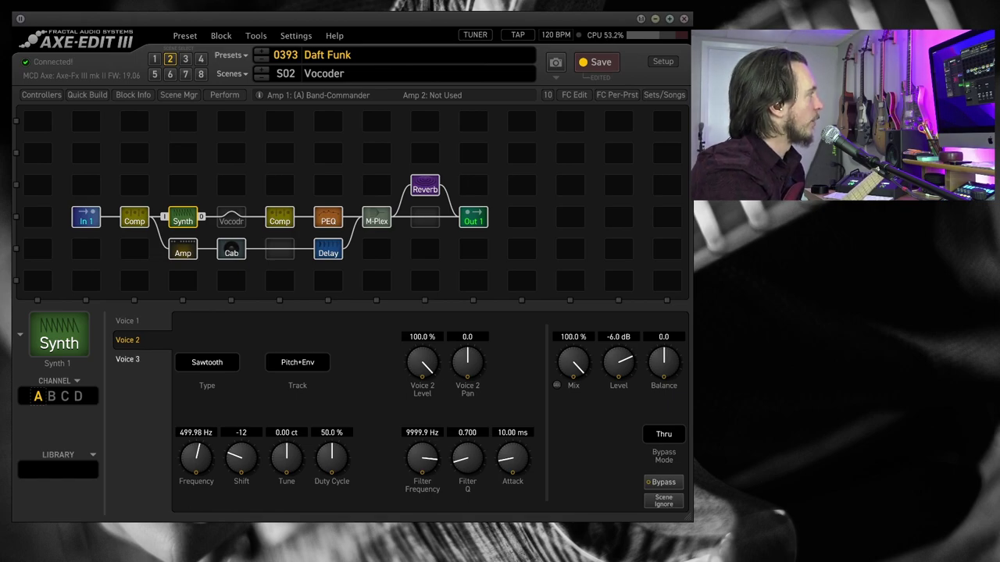
left_click(128, 359)
left_click(127, 321)
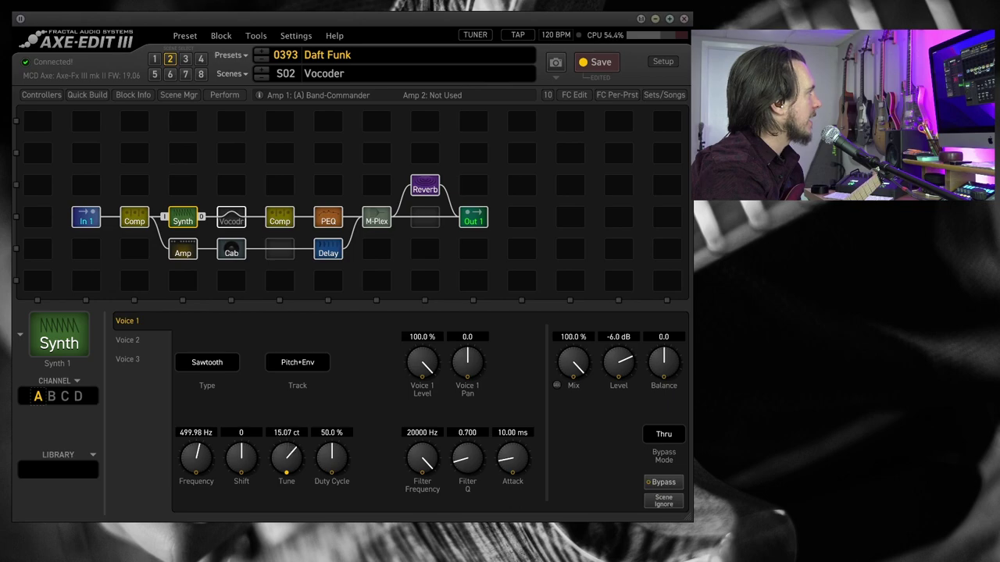
Re-engage the bypassed vocoder block
left_click(231, 218)
key("space")
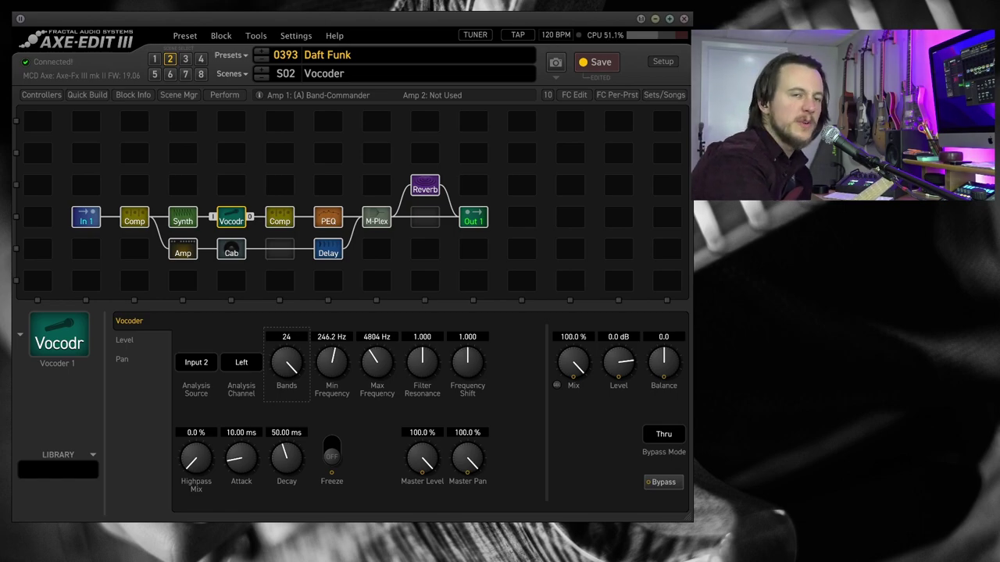
Lower the vocoder levels of bands 1 to 4 to 0.320, 0.546, 0.616 and 0.804
left_click(124, 339)
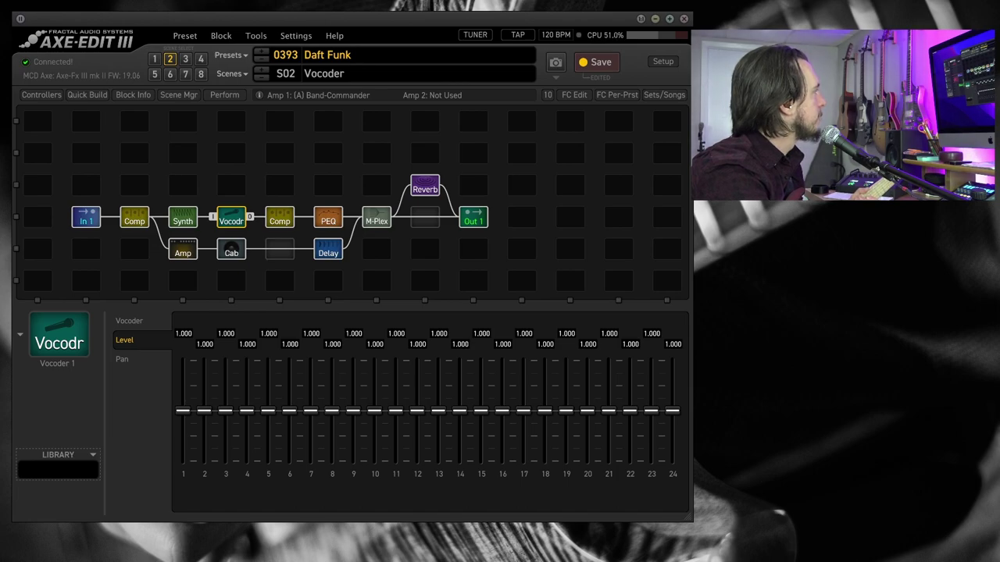
left_click_drag(182, 410, 183, 431)
left_click_drag(204, 410, 183, 435)
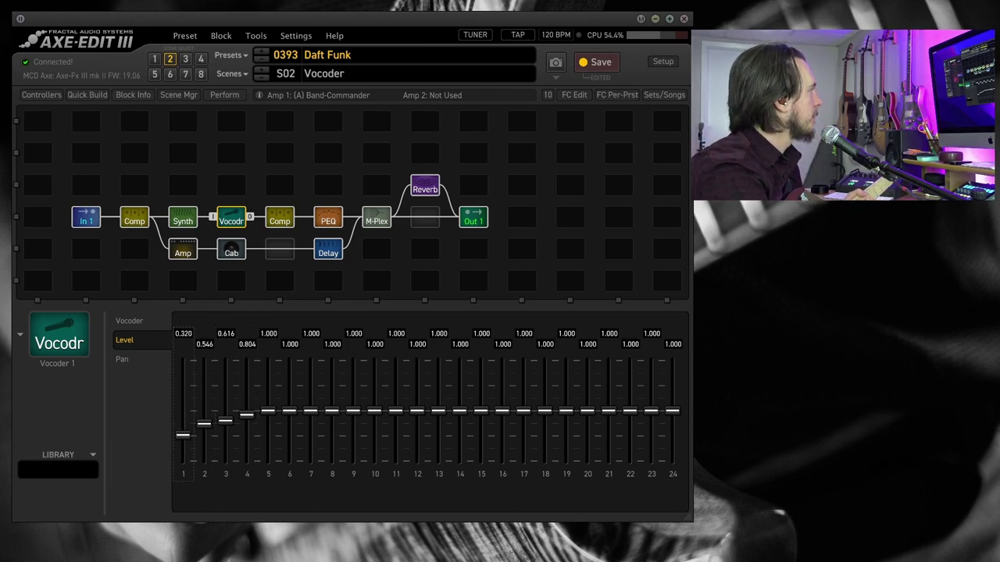
Raise vocoder bands 6–9 to 1.102, 1.338, 2.172 and 1.438, and lower bands 20–24 to 0.712, 0.507, 0.379, 0.264 and 0.197
left_click_drag(332, 411, 290, 408)
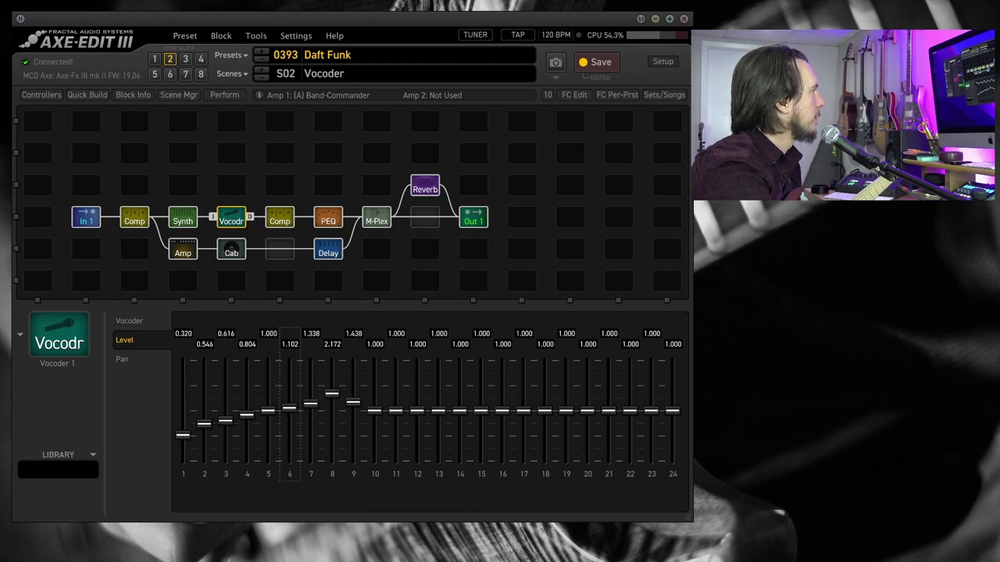
left_click_drag(609, 411, 672, 446)
left_click(673, 411)
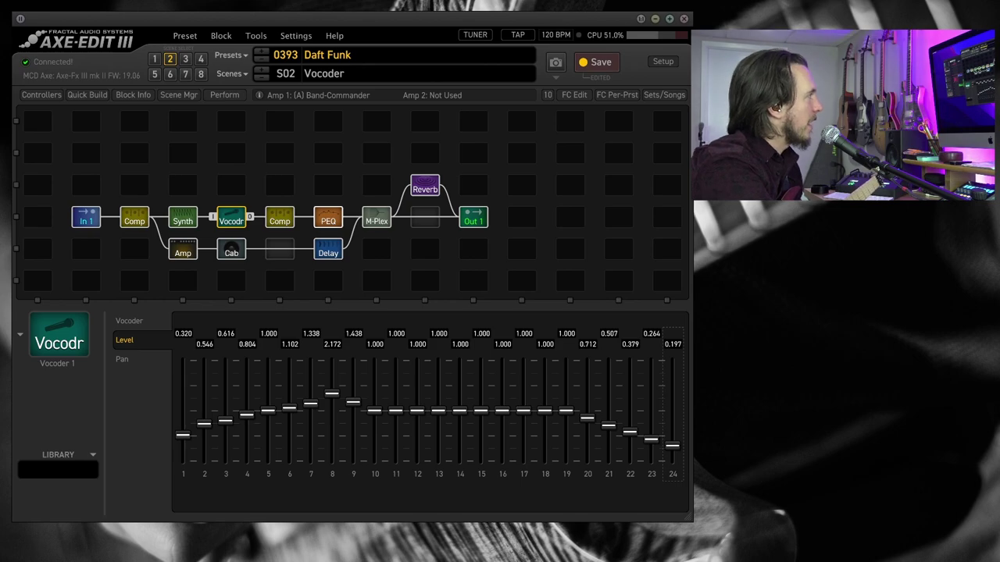
Check the parametric EQ's curve and return to the vocoder's band levels
left_click(328, 218)
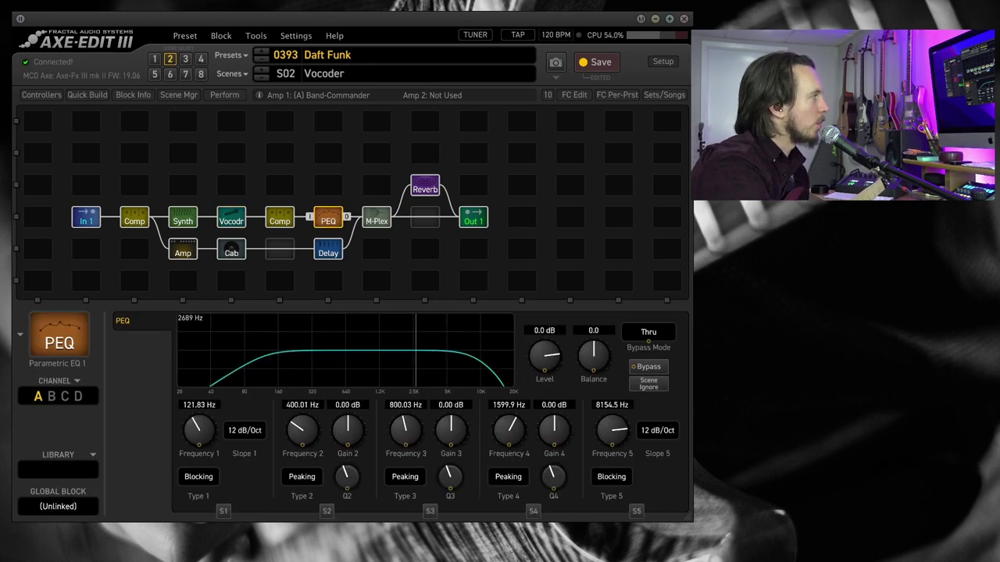
left_click(231, 218)
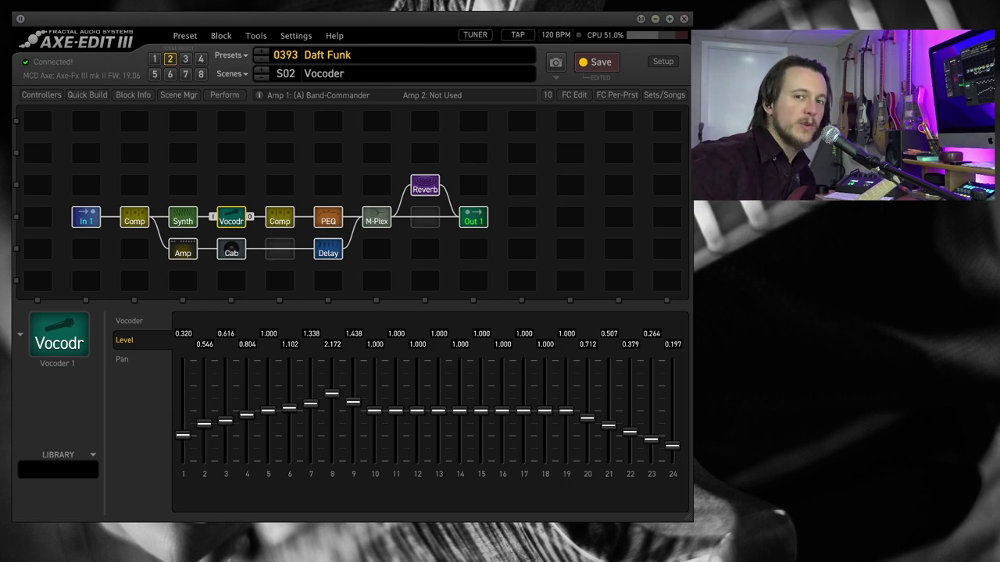
Review the Synth Bass scene's synth voice 1 and the vocoder block's main parameters
left_click(183, 217)
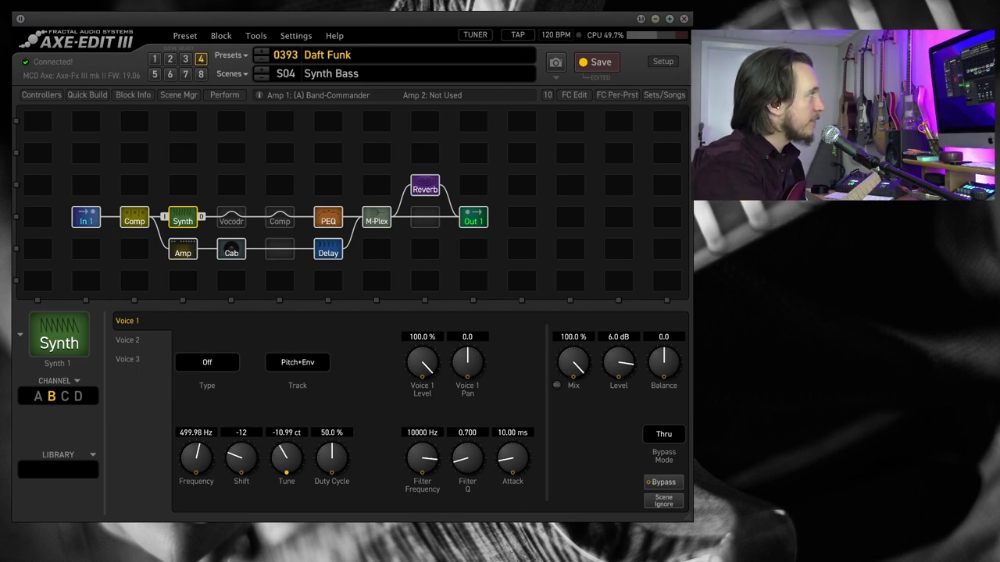
left_click(231, 217)
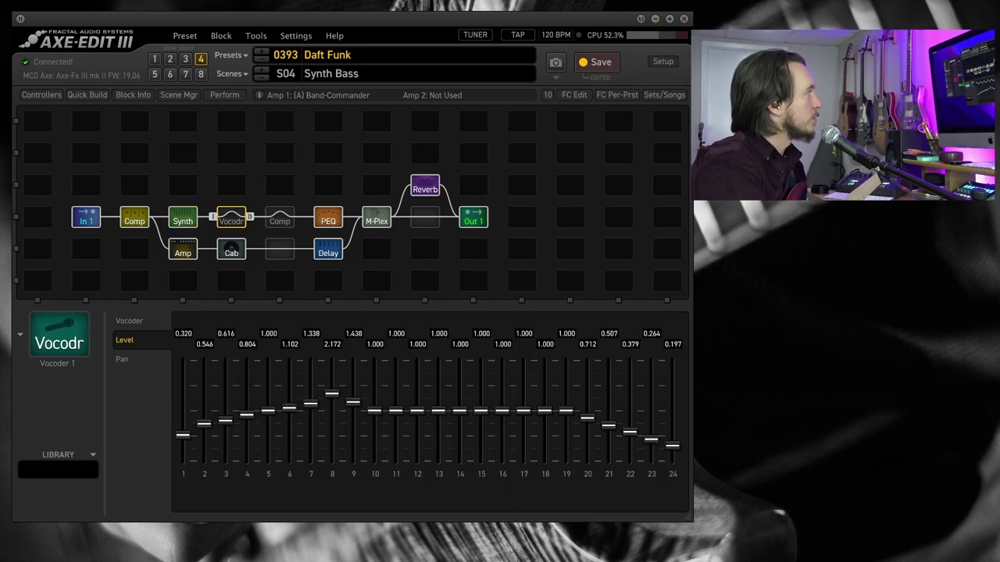
left_click(129, 320)
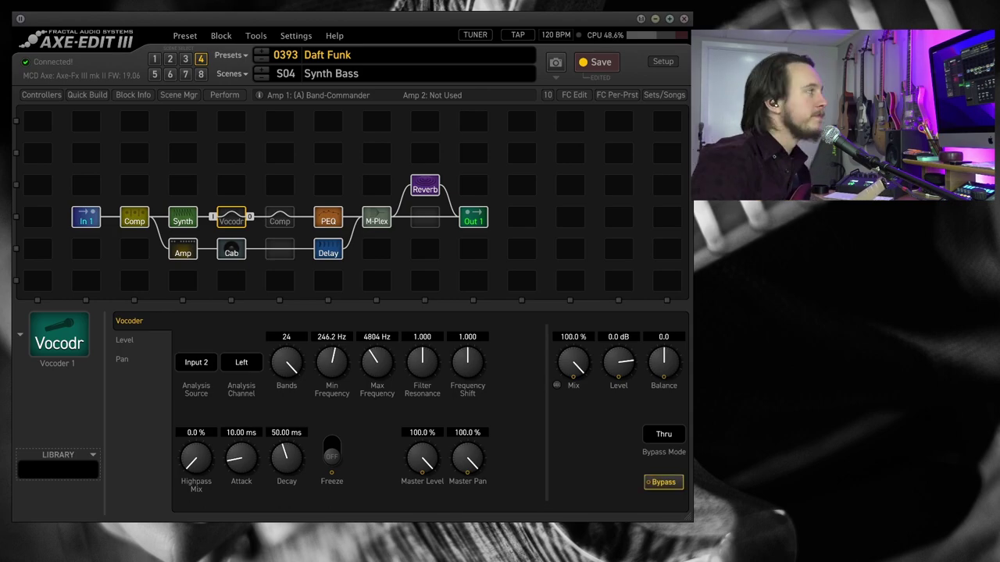